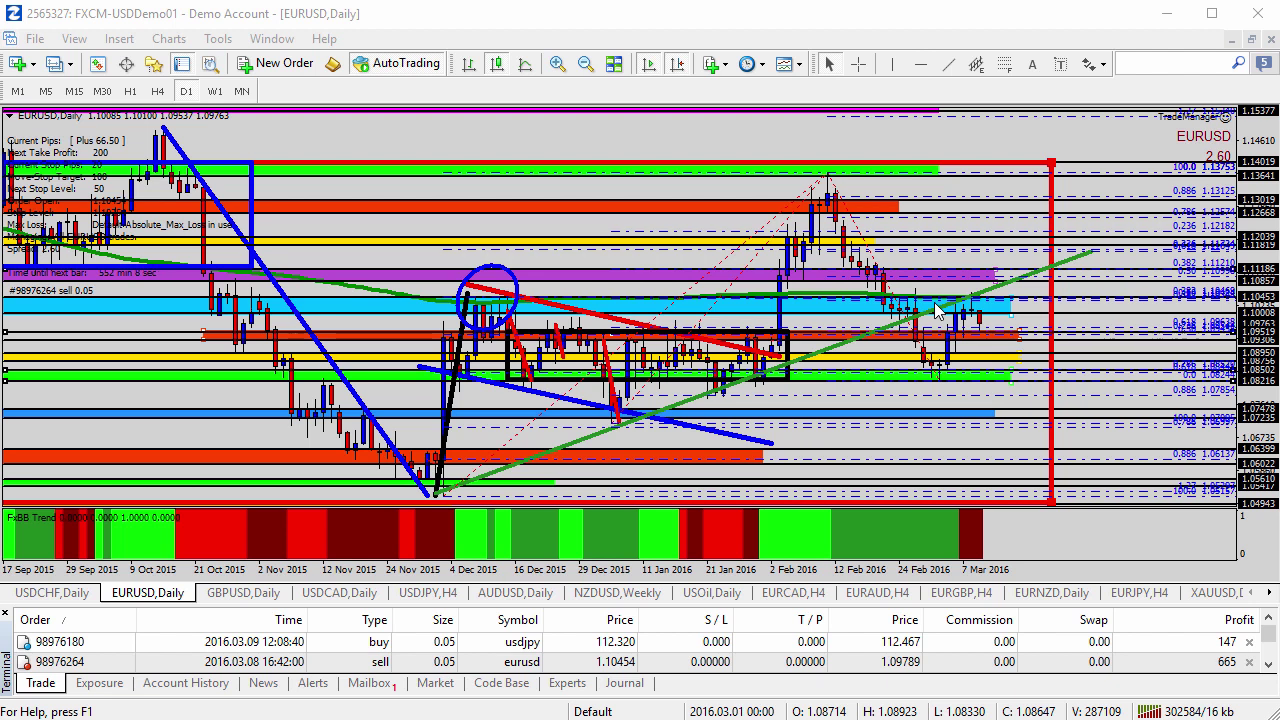
Step: Place a down arrow at the 1.10453 line, just after the latest candle on the EURUSD daily chart
click(617, 662)
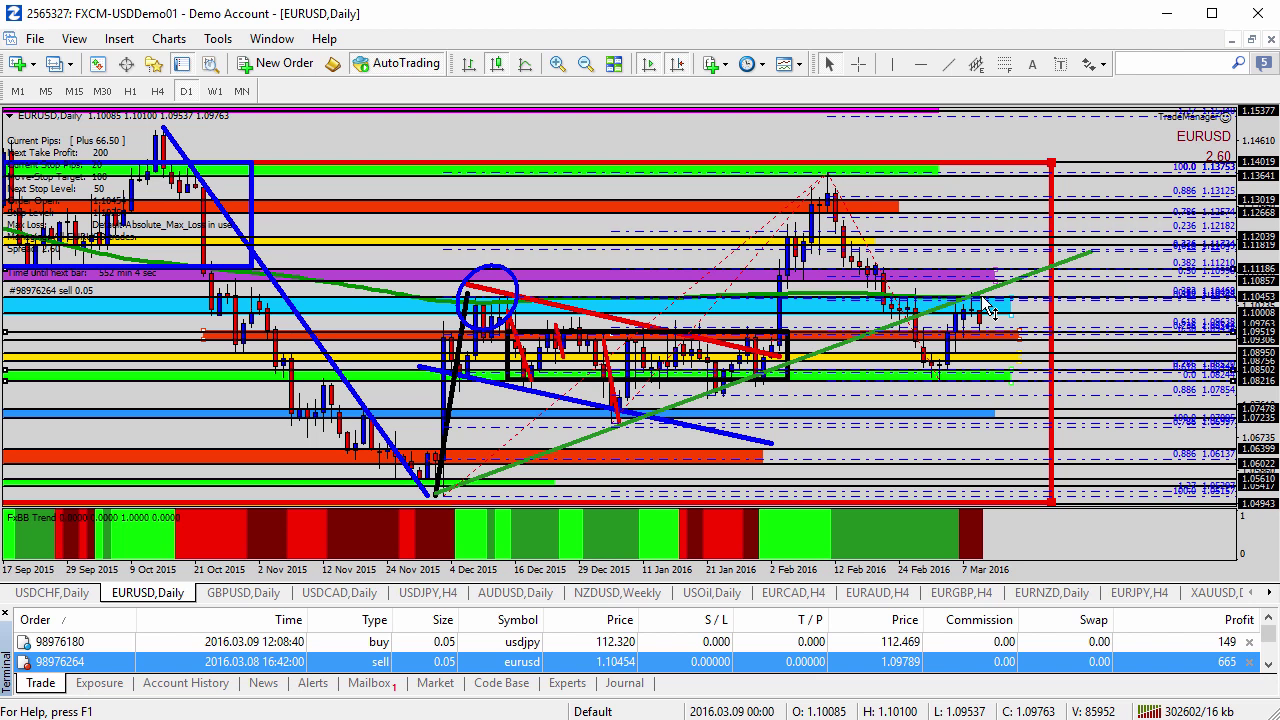
mouse_move(984, 305)
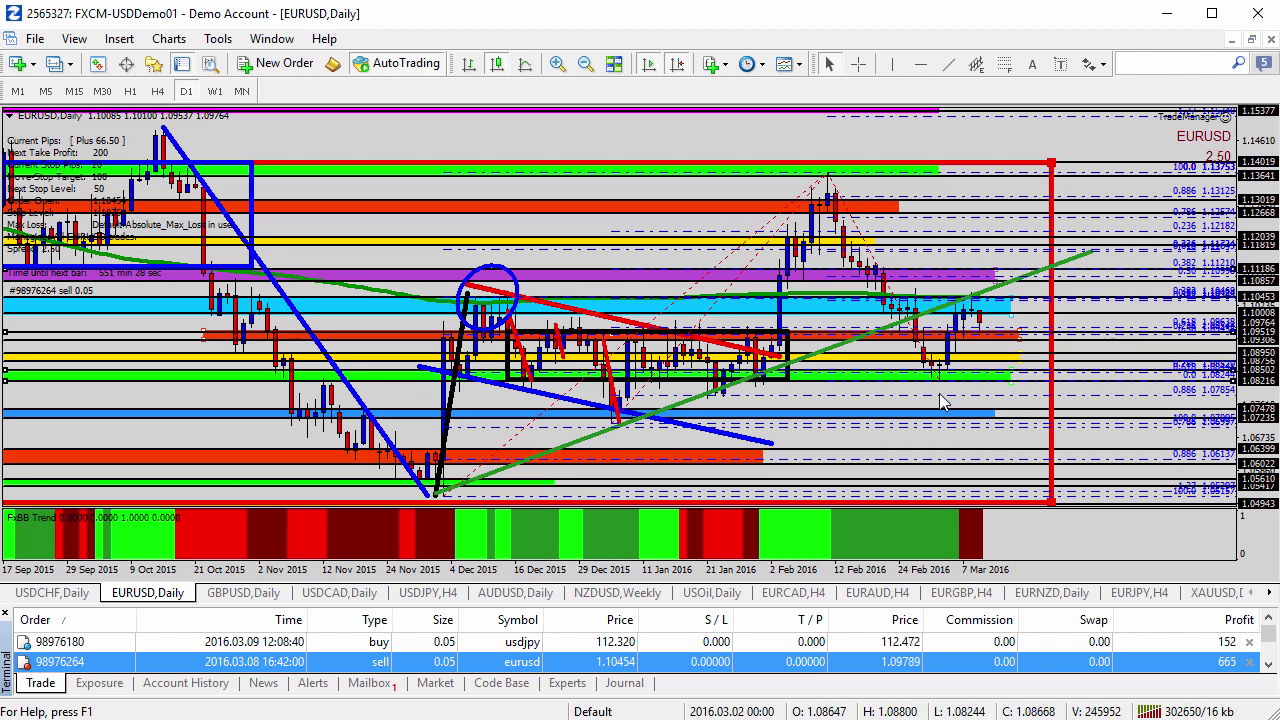
click(558, 64)
click(558, 64)
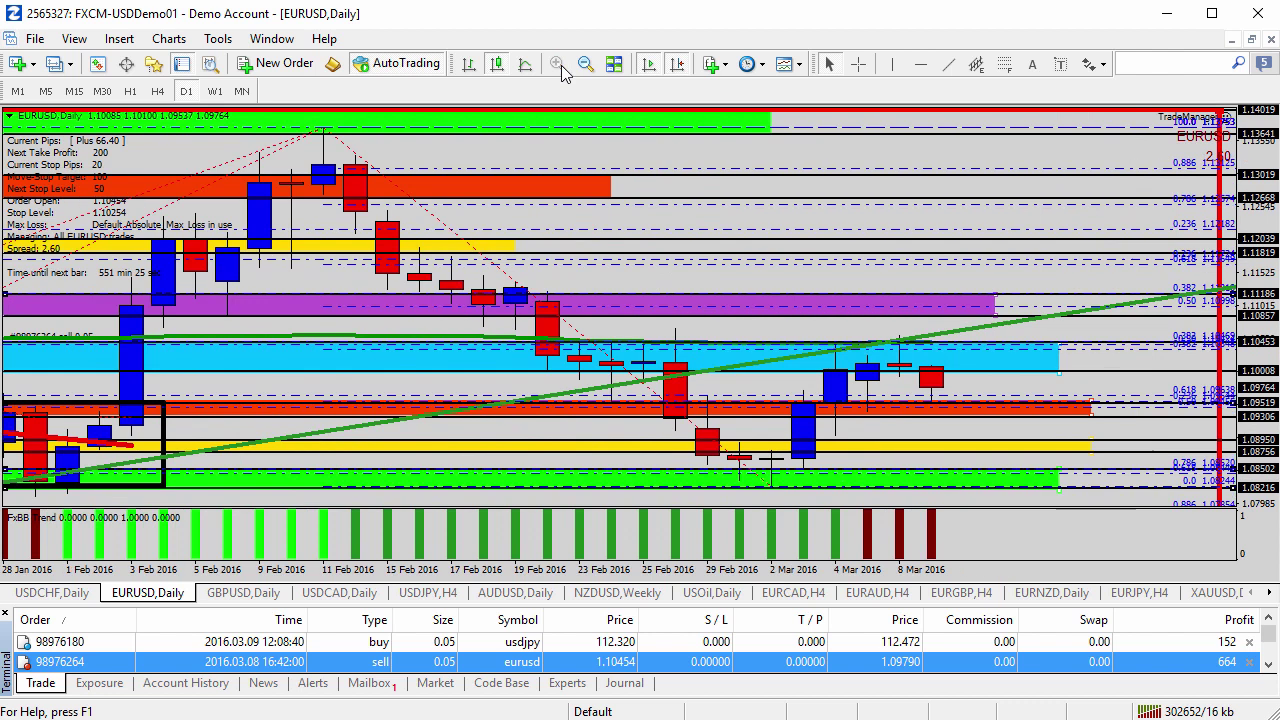
click(1100, 65)
click(1092, 160)
click(962, 338)
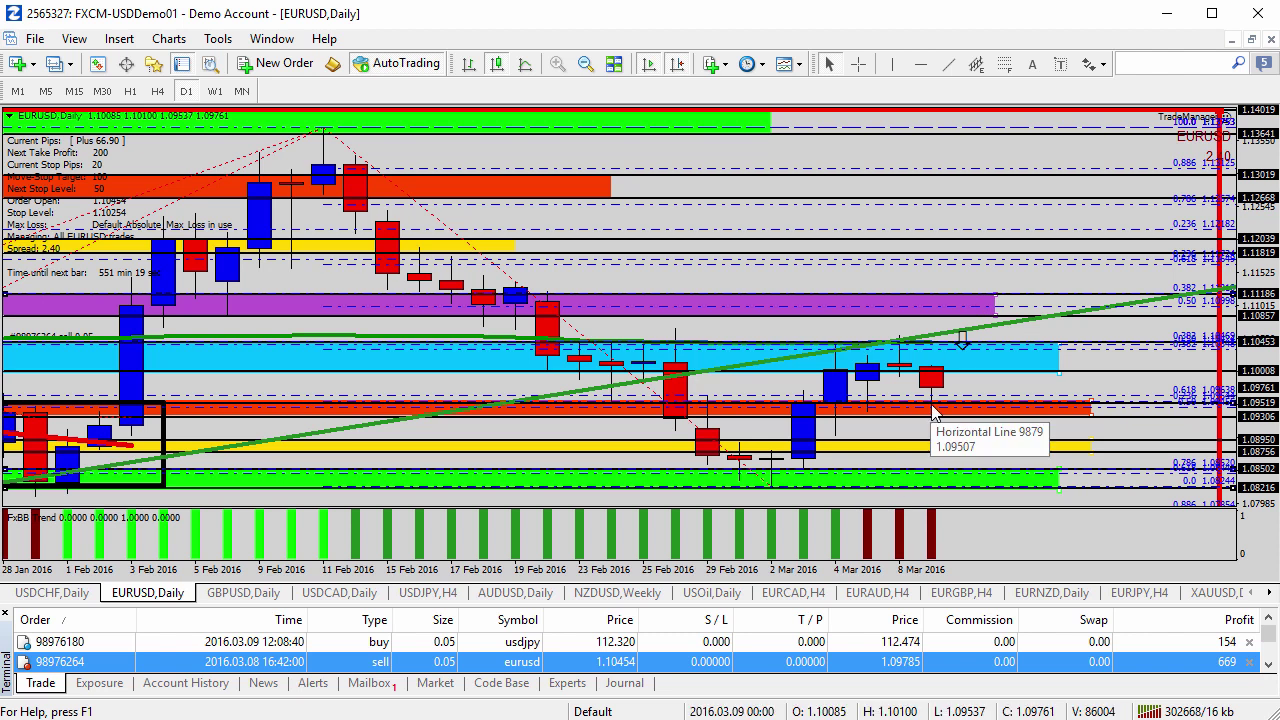
Step: Measure the price distance from the down arrow to below the latest candle, and place an up arrow in the orange-red zone beneath
click(857, 63)
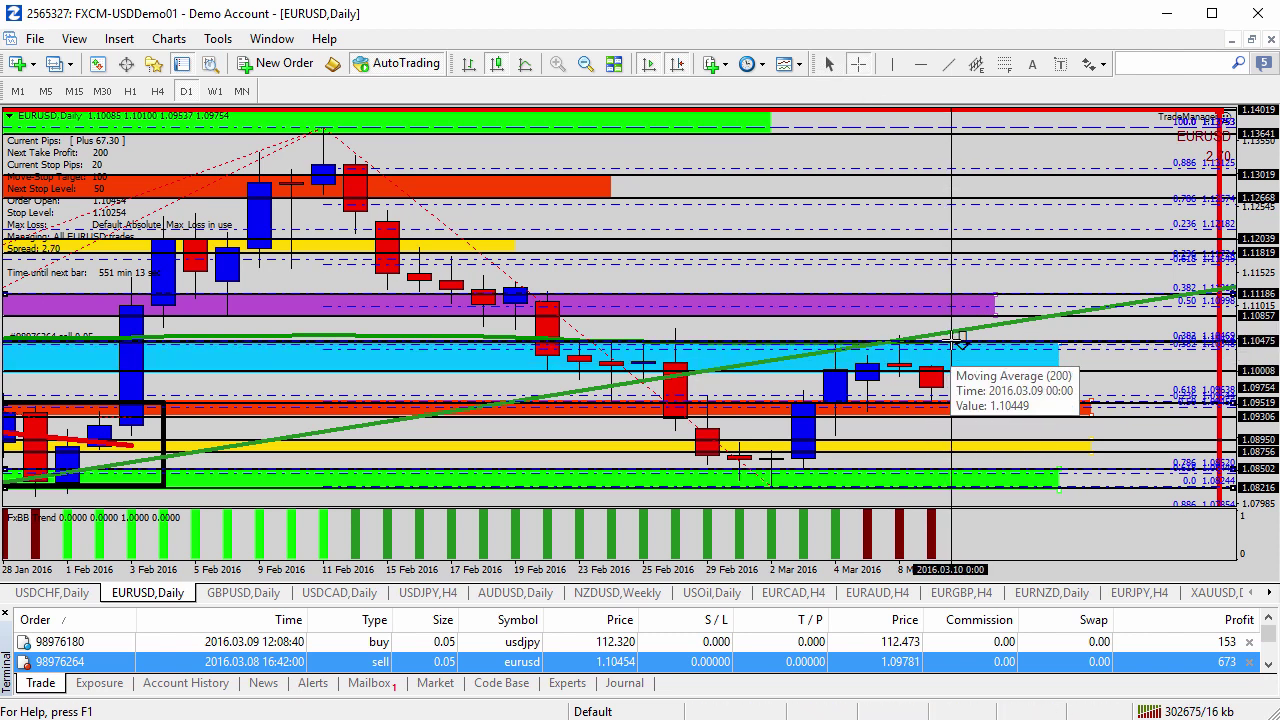
drag(951, 342, 945, 397)
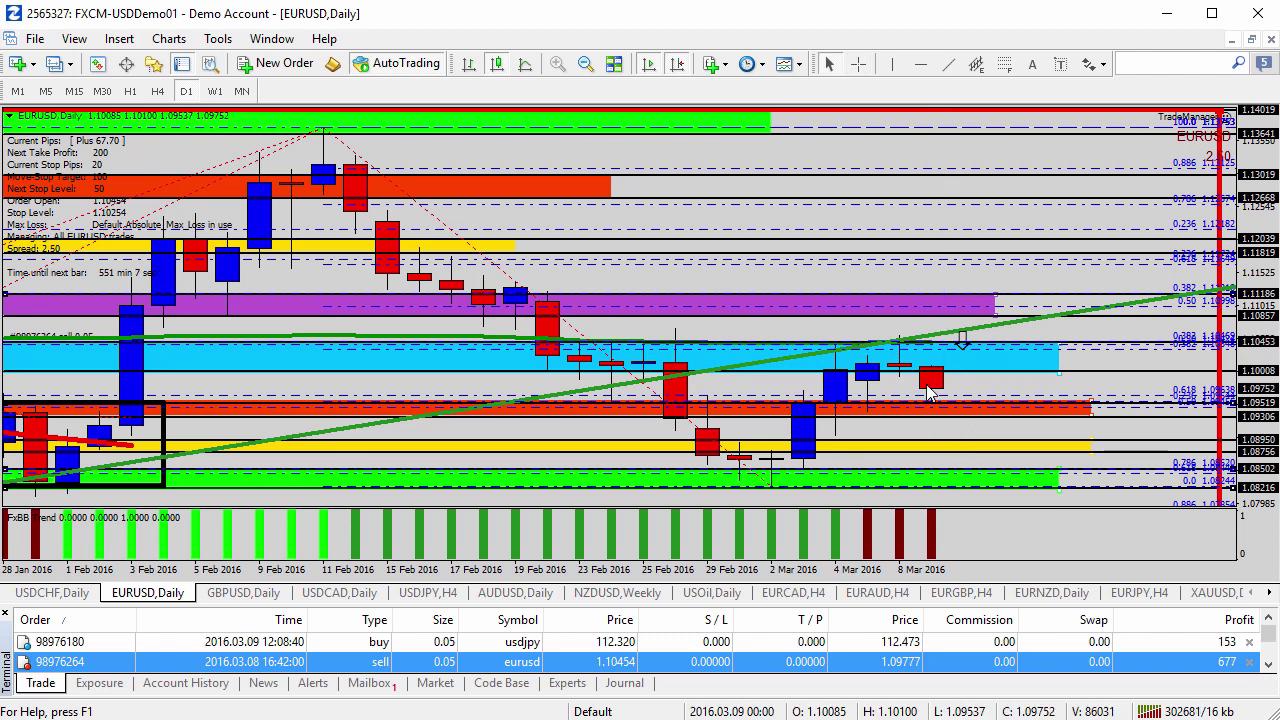
click(1092, 64)
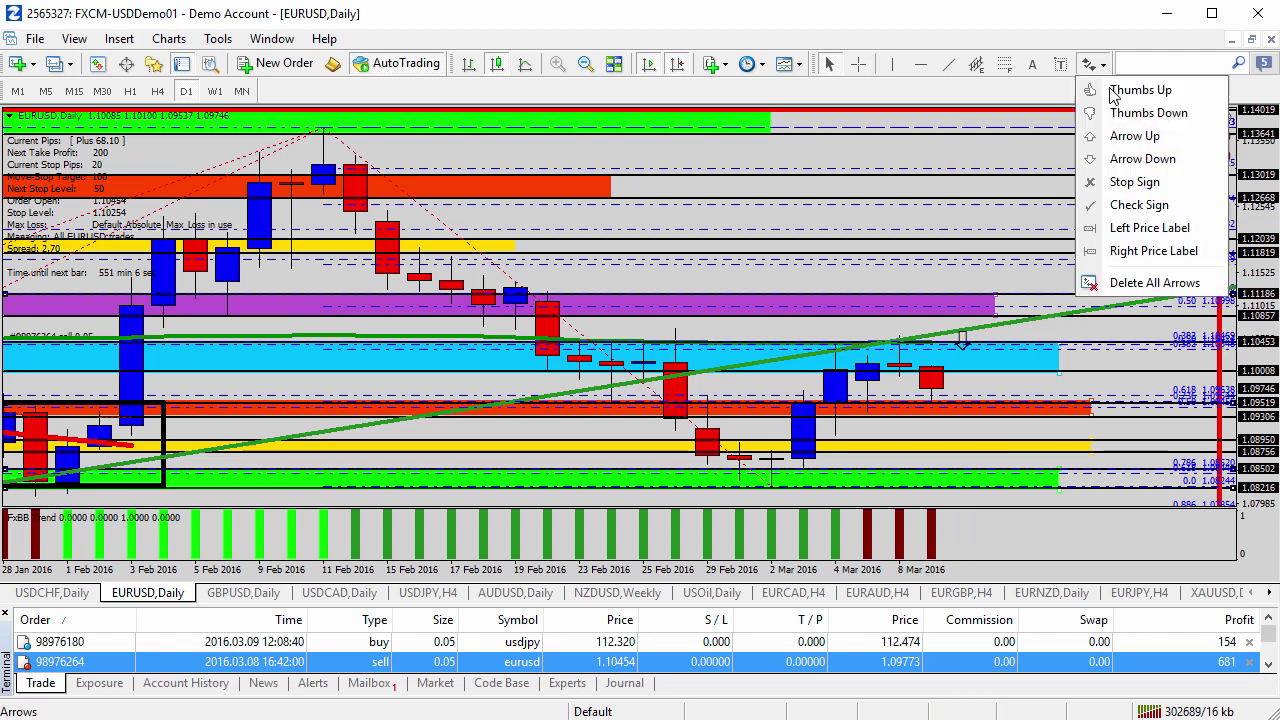
click(1114, 140)
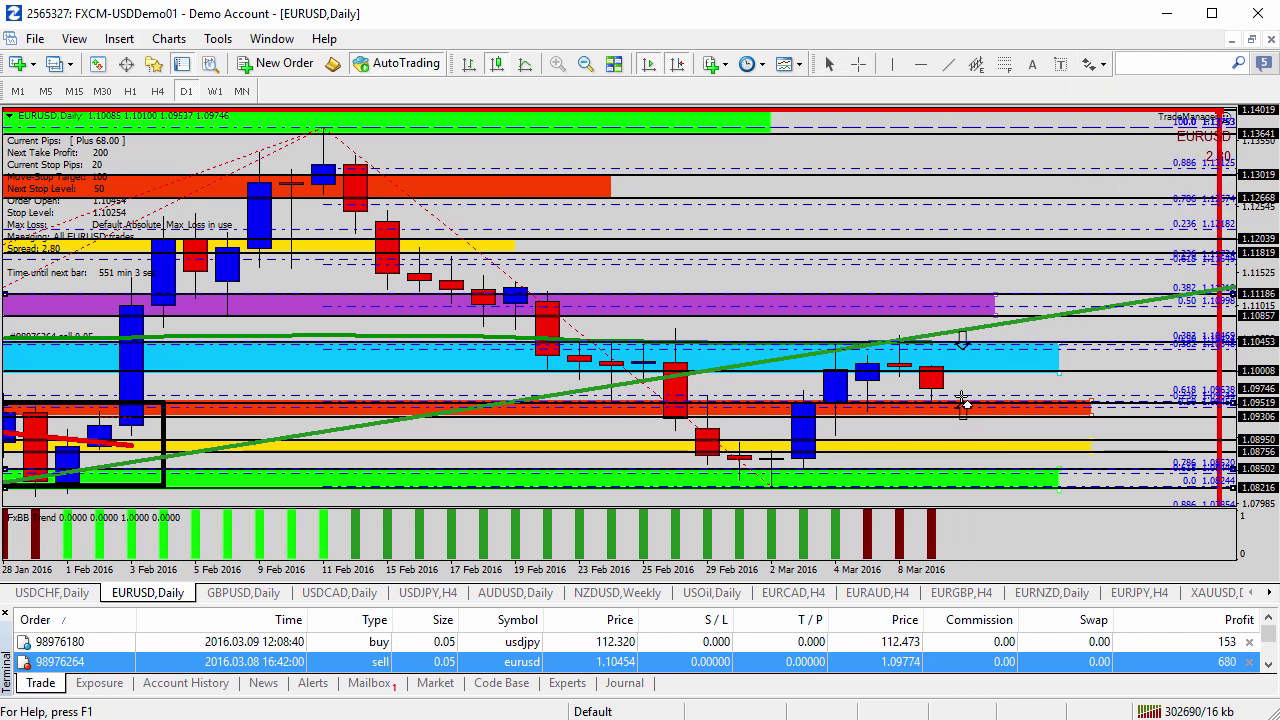
click(963, 402)
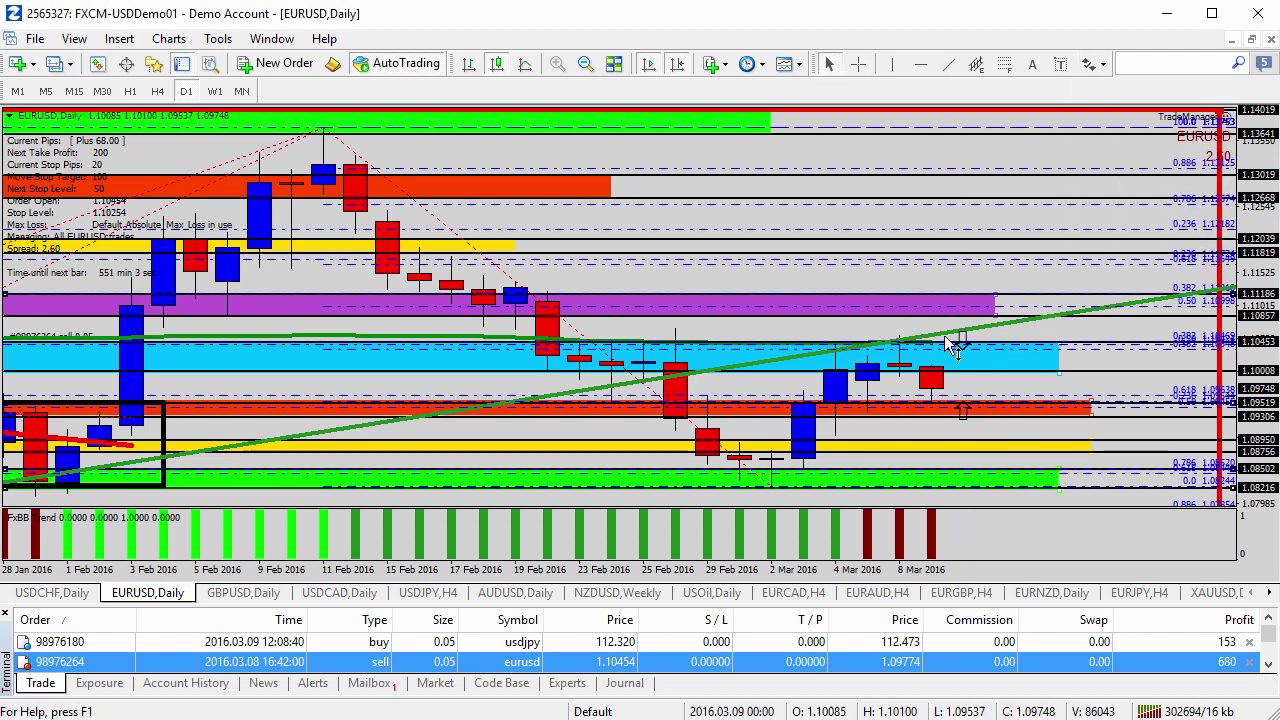
Step: Add a down arrow at the lower edge of the orange-red zone, directly below the up arrow
click(1092, 64)
click(1142, 159)
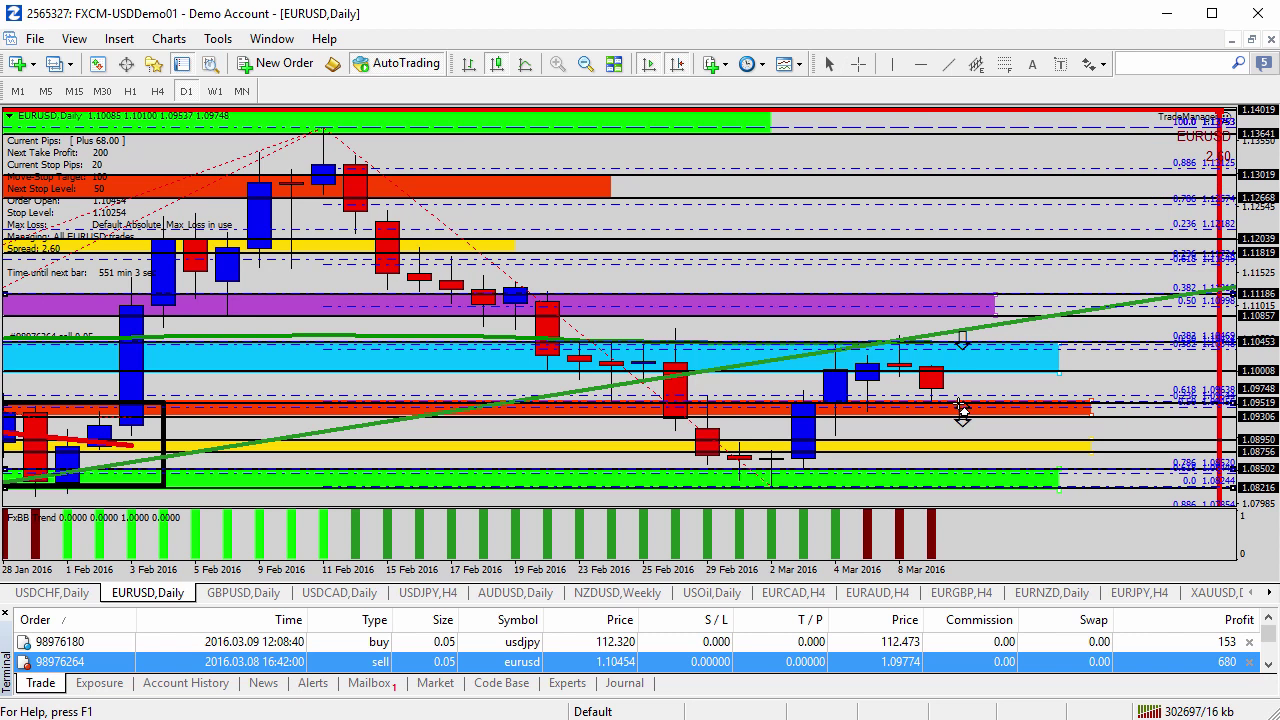
click(962, 408)
Step: Switch to the USDJPY H4 chart and place a down arrow in the orange-red zone above the latest candle
key(ctrl+Tab)
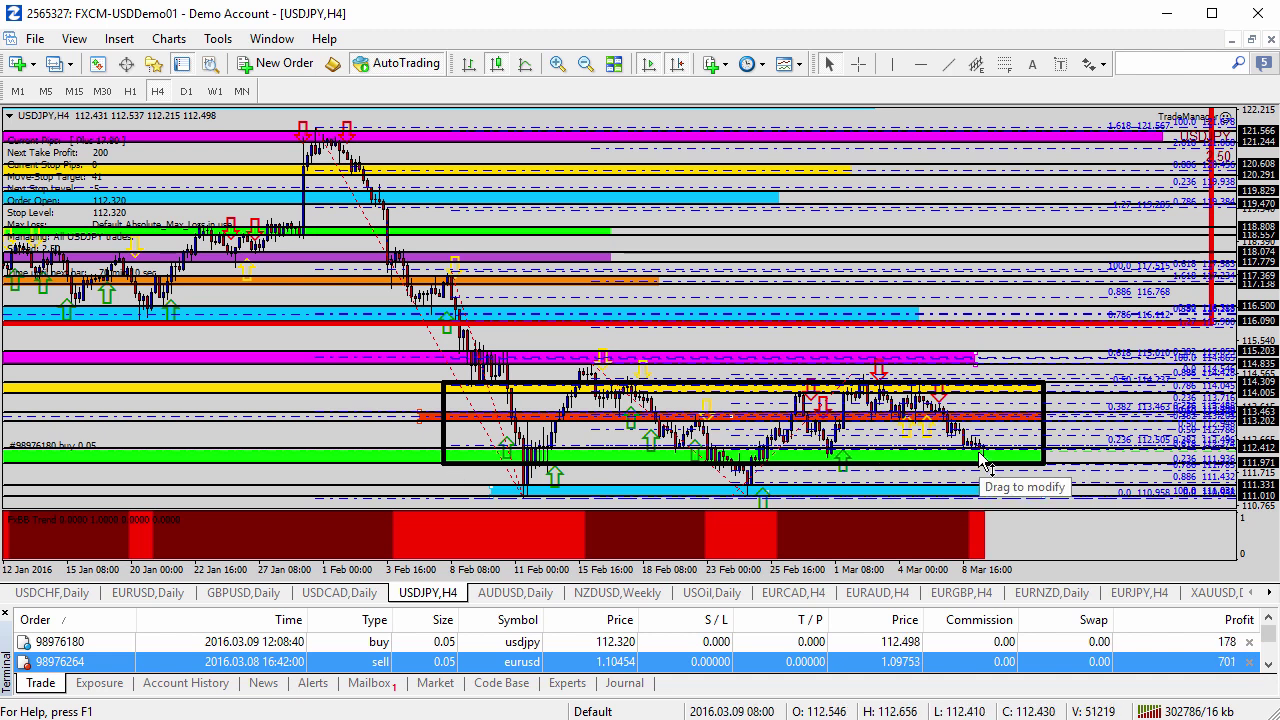
click(556, 64)
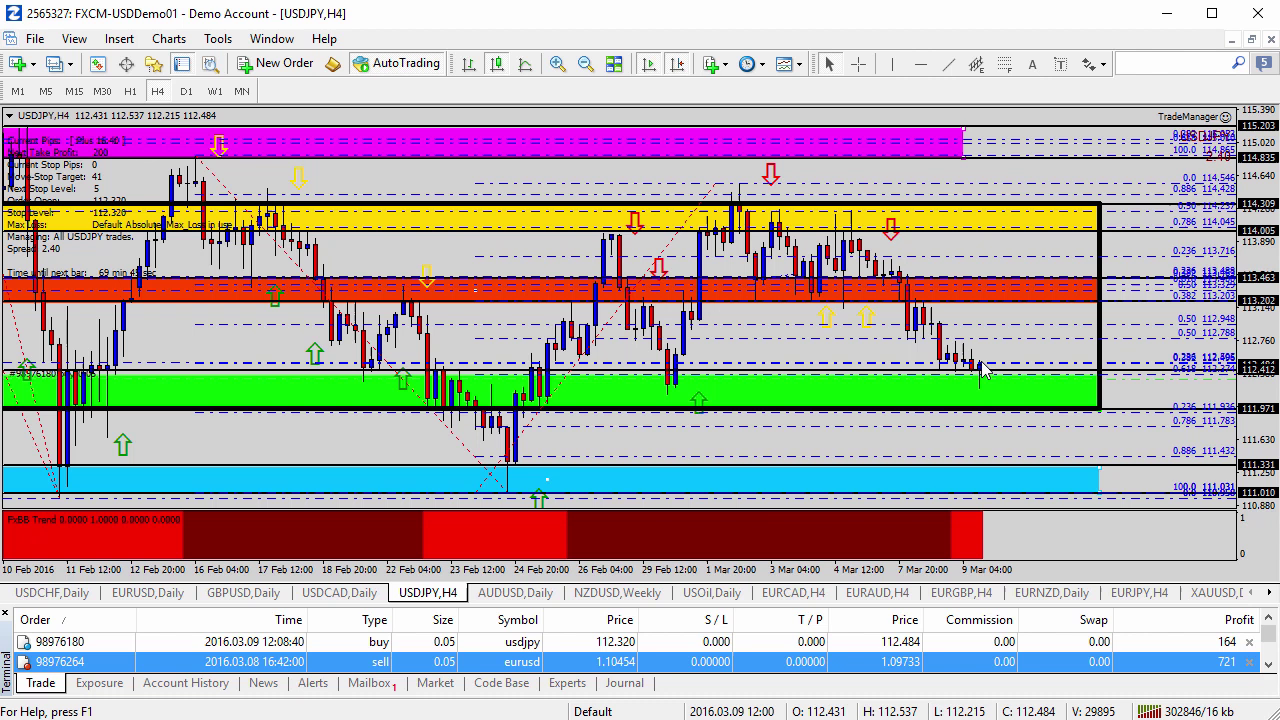
mouse_move(980, 363)
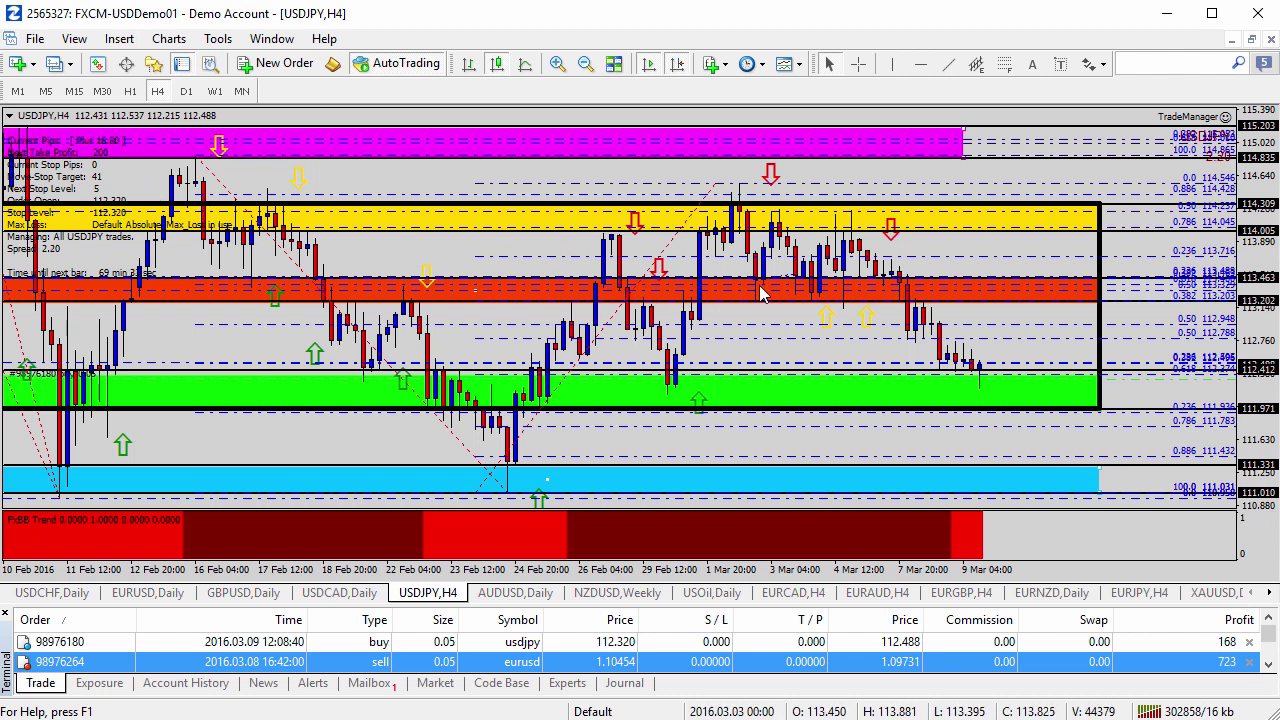
mouse_move(757, 290)
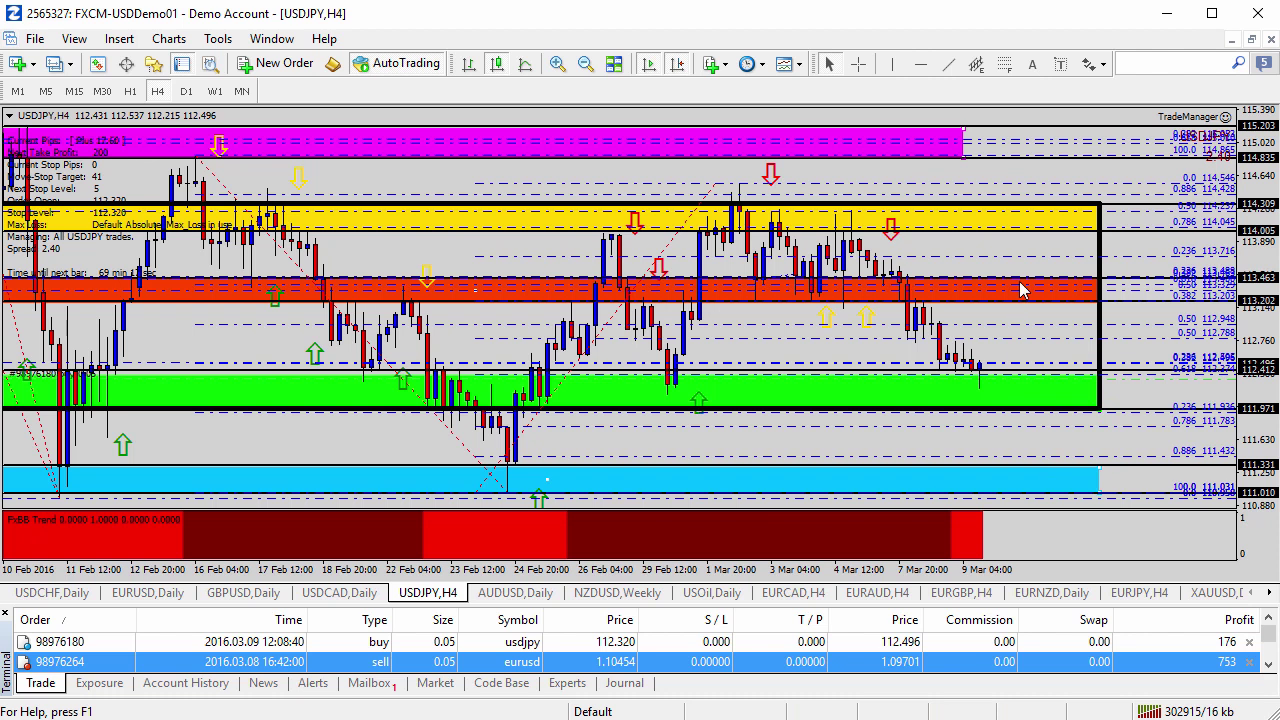
click(1103, 64)
click(1130, 158)
click(992, 285)
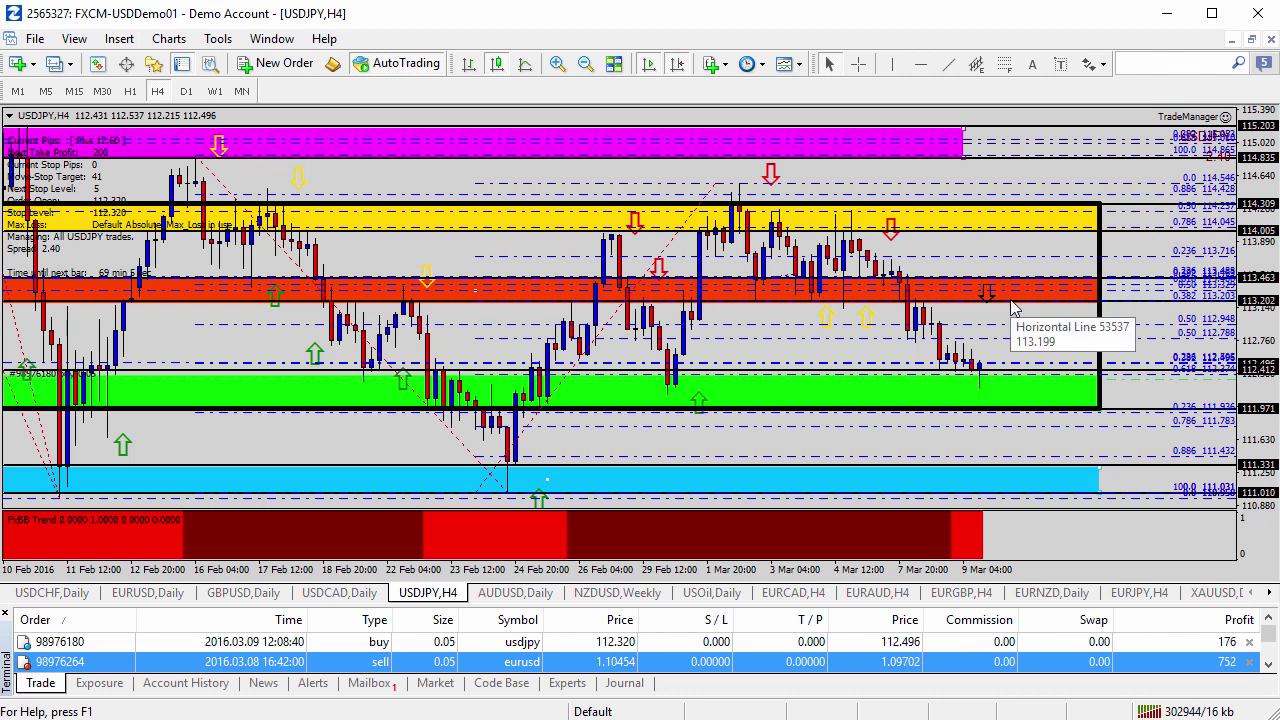
Step: Place an up arrow in the green zone below the latest USDJPY candle and a down arrow at that zone's lower edge
click(1102, 64)
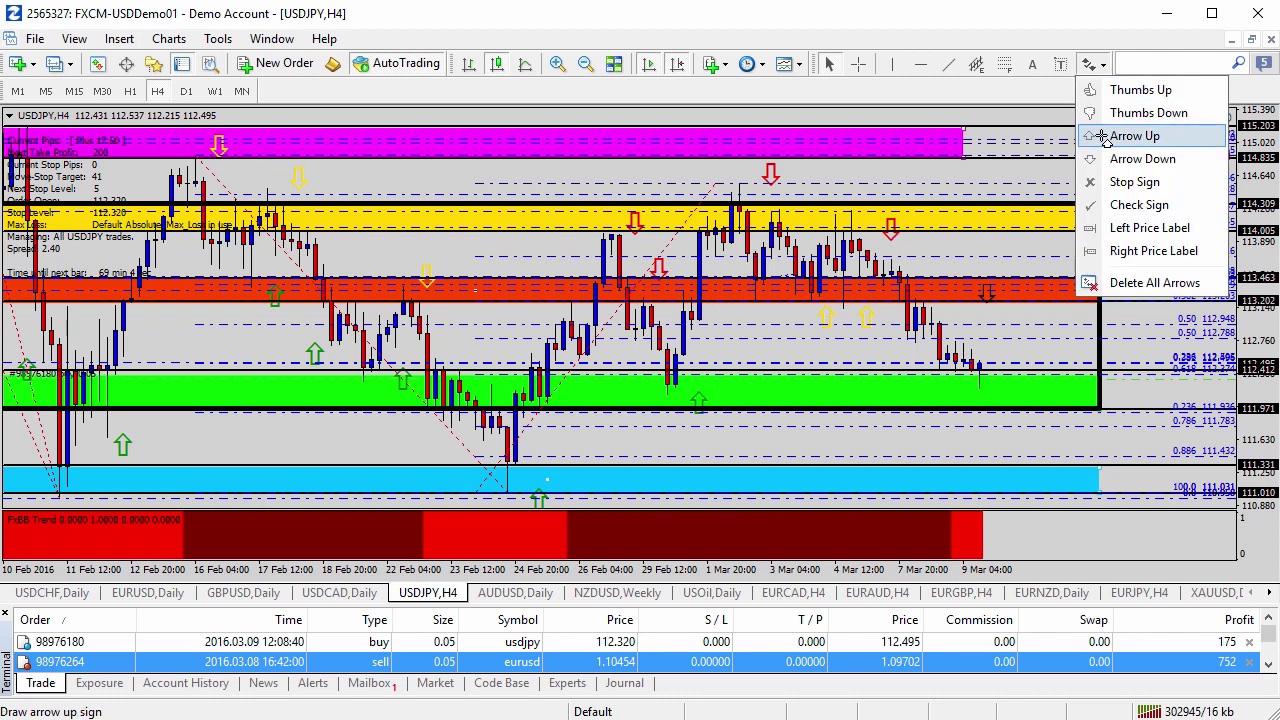
click(1097, 136)
click(1003, 382)
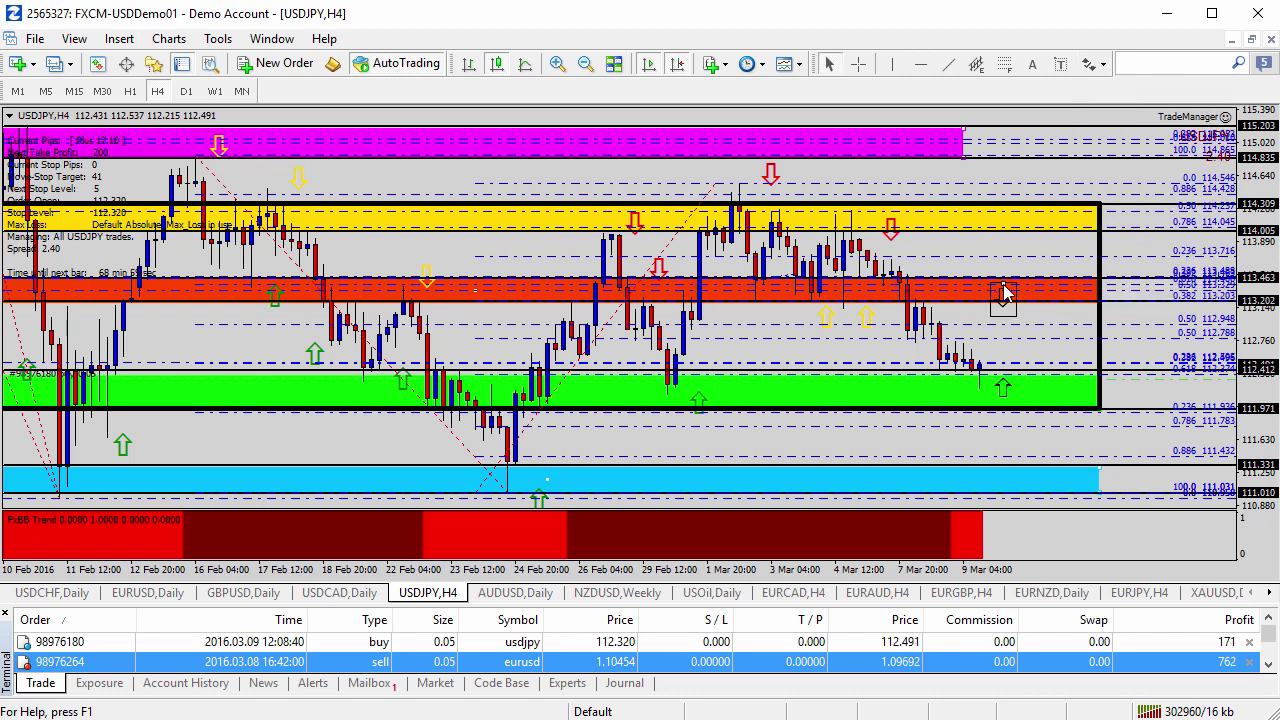
click(1097, 64)
click(1112, 162)
click(1003, 412)
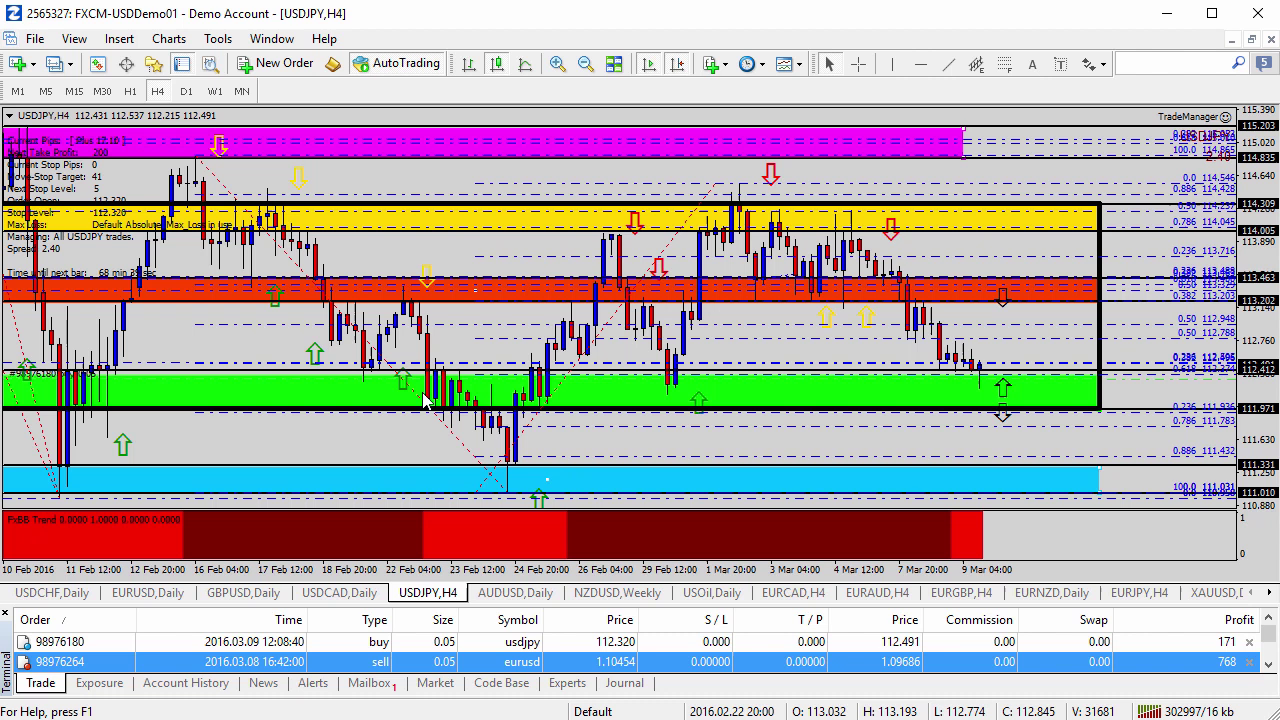
Step: Switch to the GBPUSD daily chart and hide the open orders list to give the chart more room
click(243, 592)
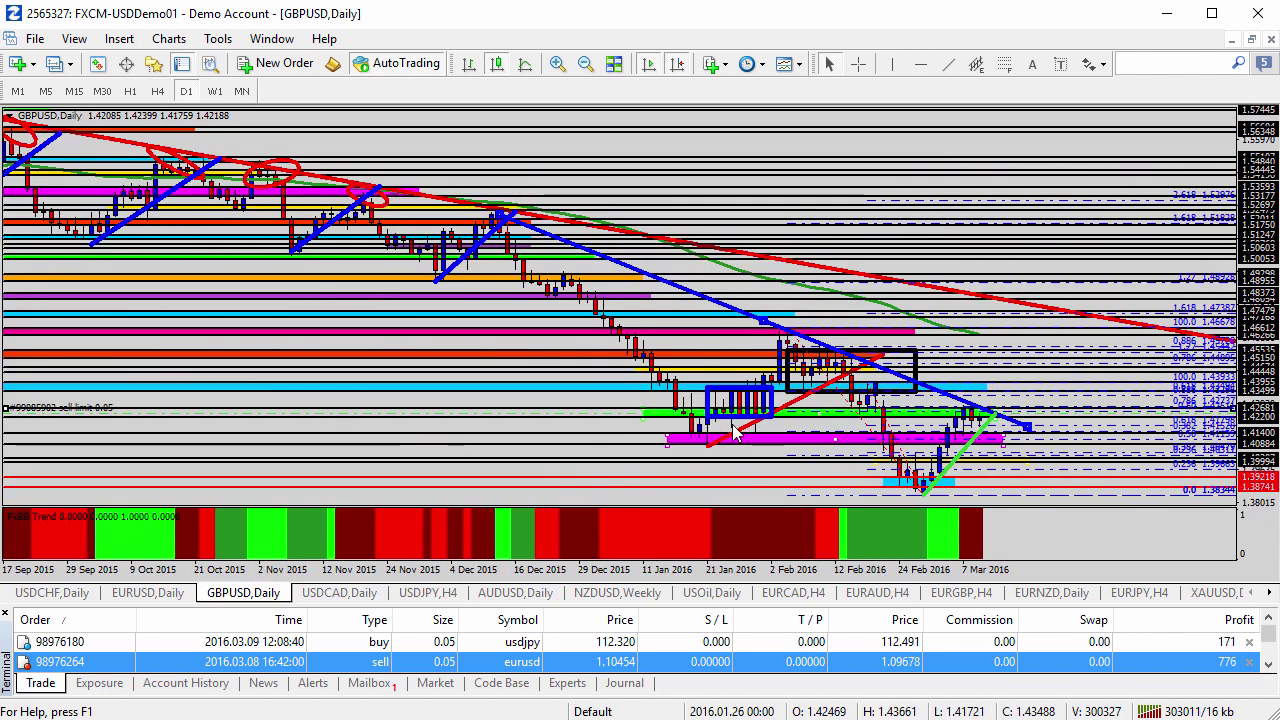
click(7, 626)
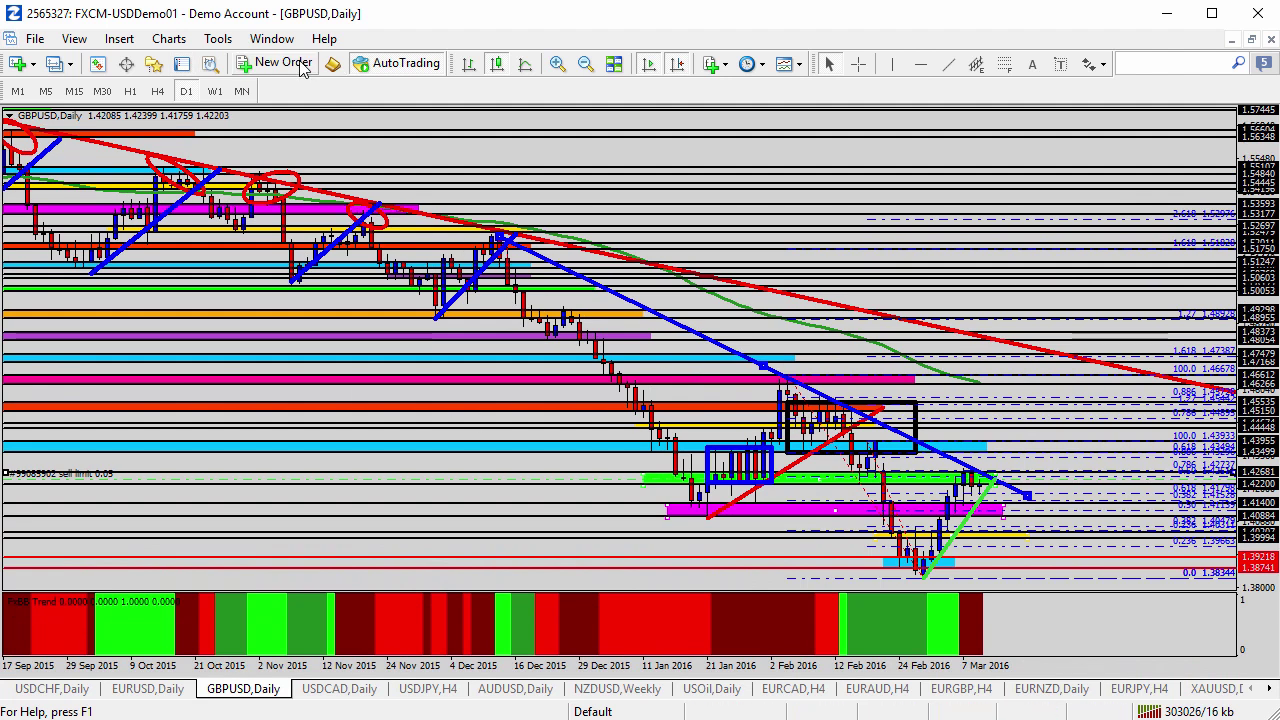
click(585, 64)
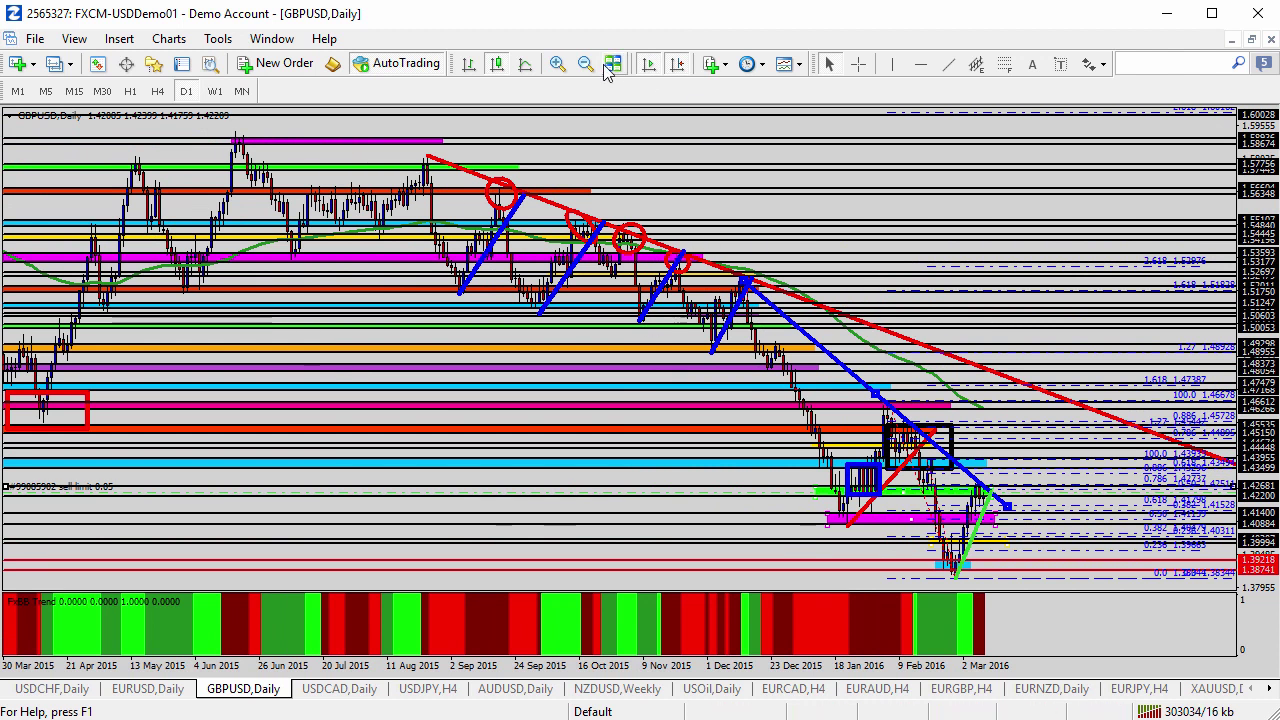
click(557, 64)
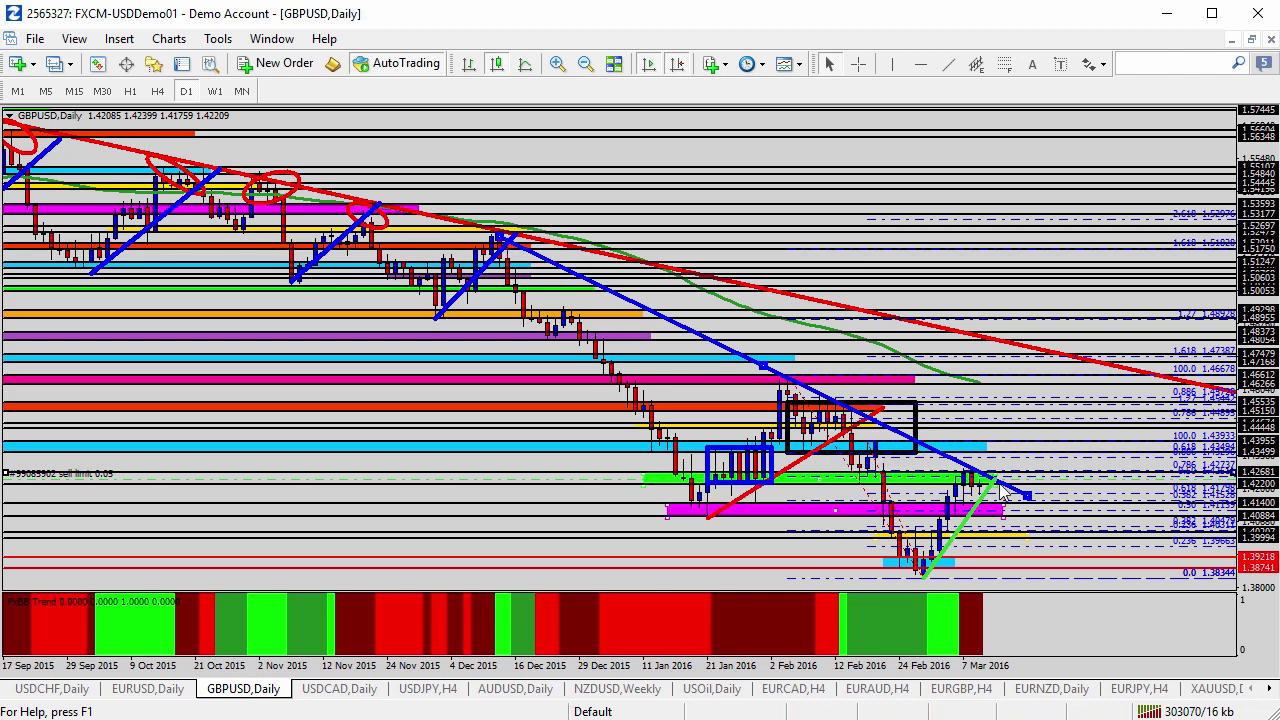
Step: Place a stop sign just above the light-blue zone, over the mid-February GBPUSD candles
click(557, 63)
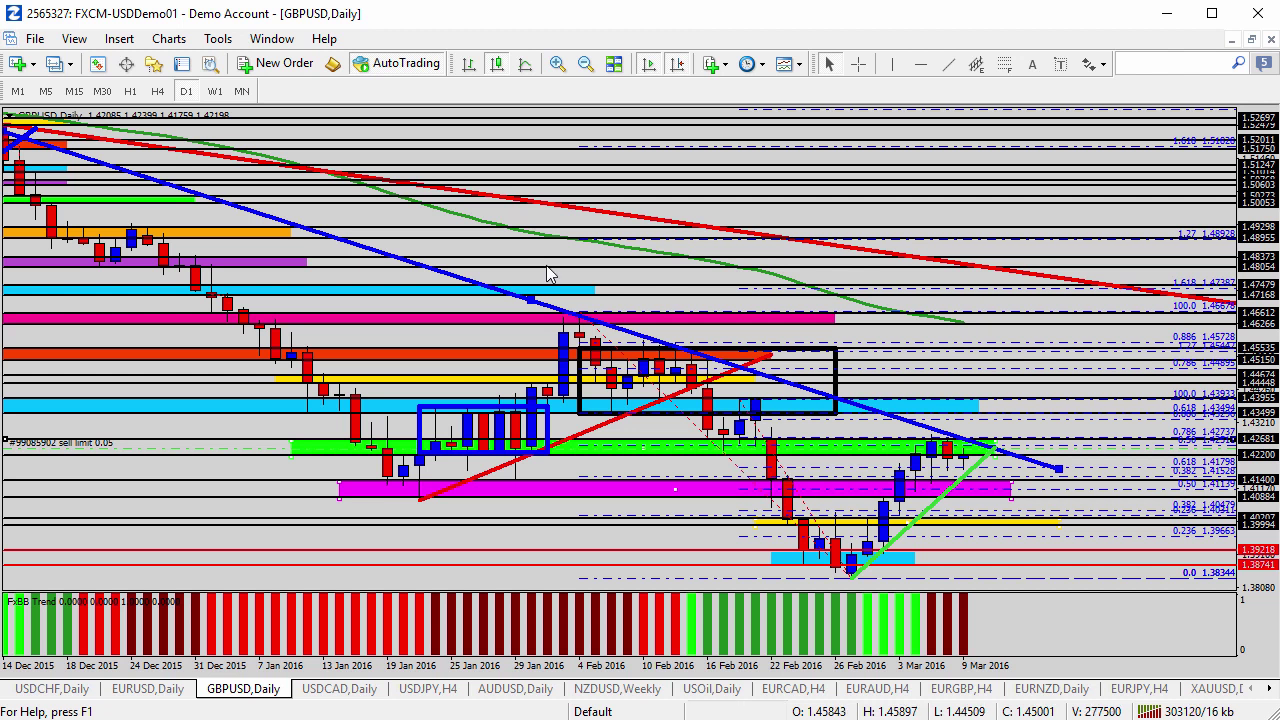
click(558, 64)
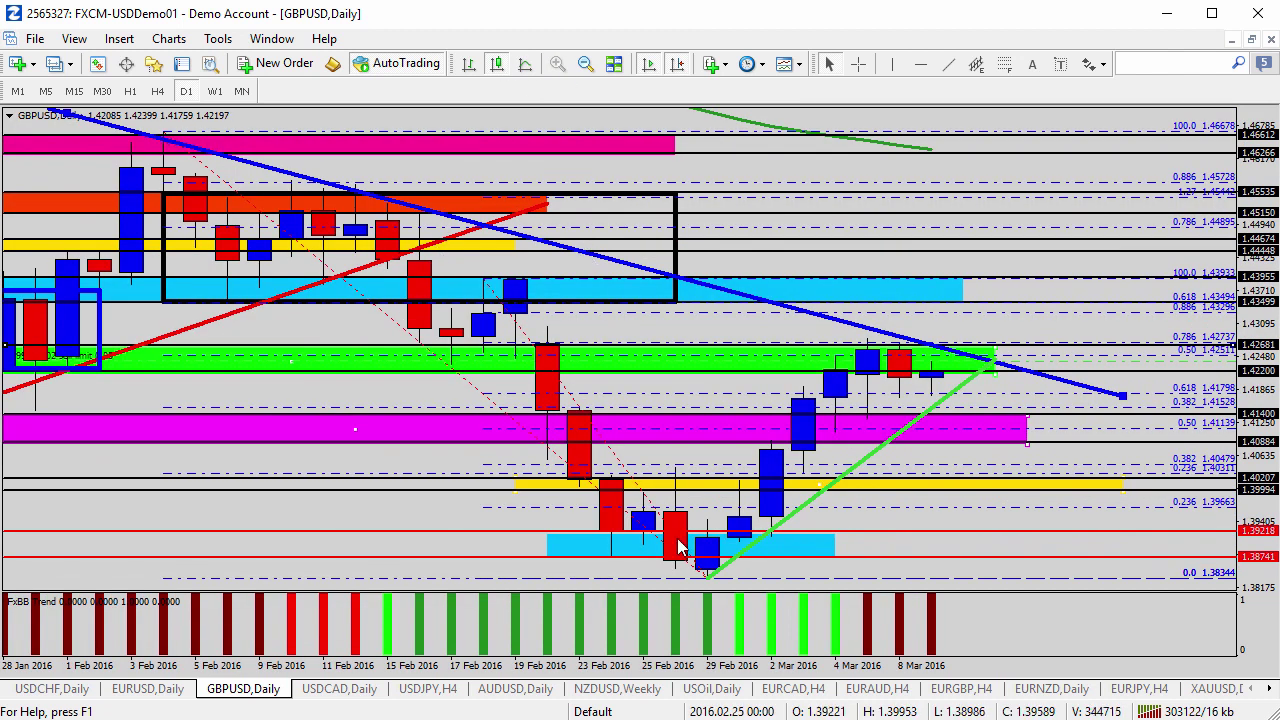
click(1092, 64)
click(1116, 183)
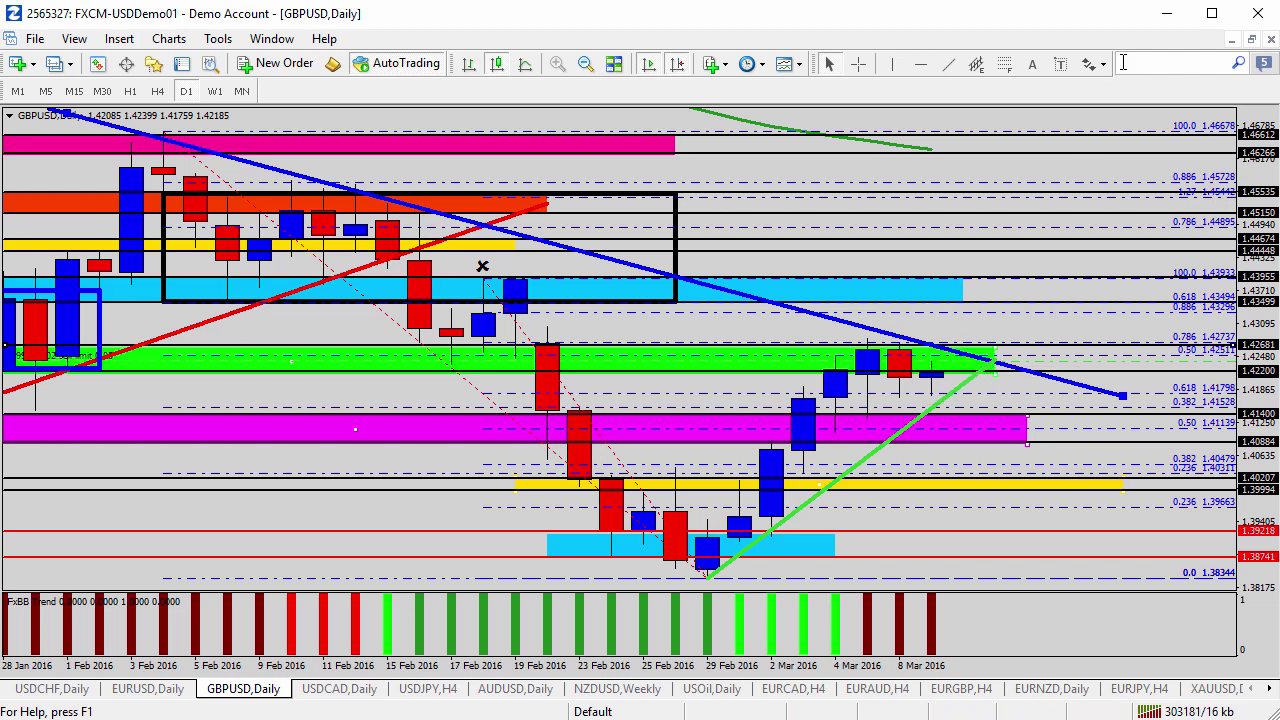
Step: Place a down arrow and an up arrow around the 1.42681 line, plus an up arrow in the magenta zone
click(1090, 64)
click(1120, 158)
click(955, 347)
click(1102, 64)
click(1097, 136)
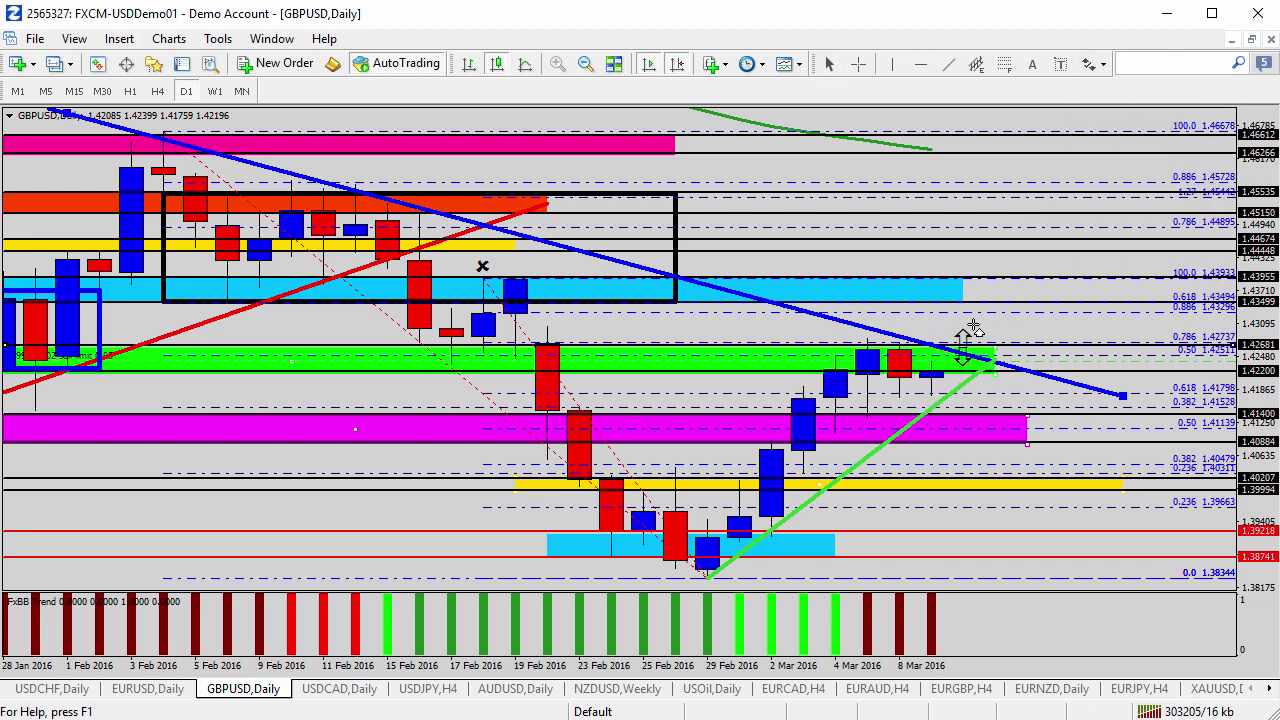
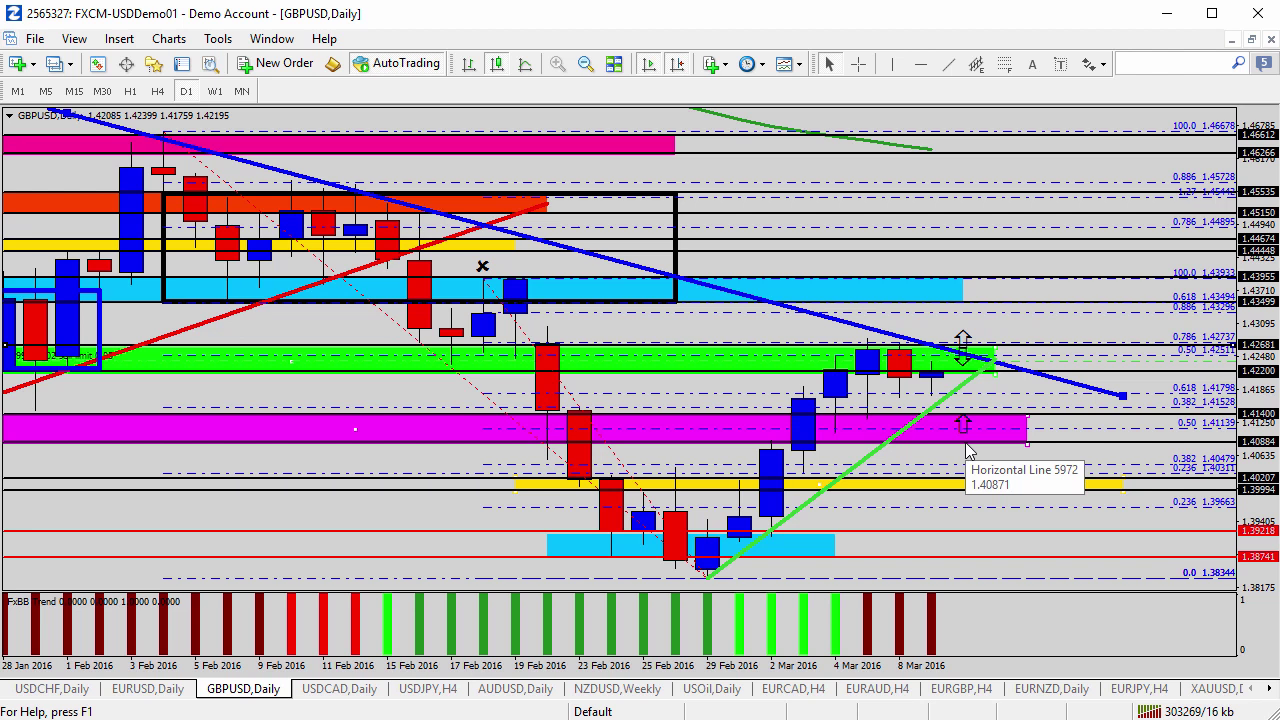
Step: Place an up arrow at the yellow zone near the 1.40207 line on the GBPUSD chart
click(1096, 64)
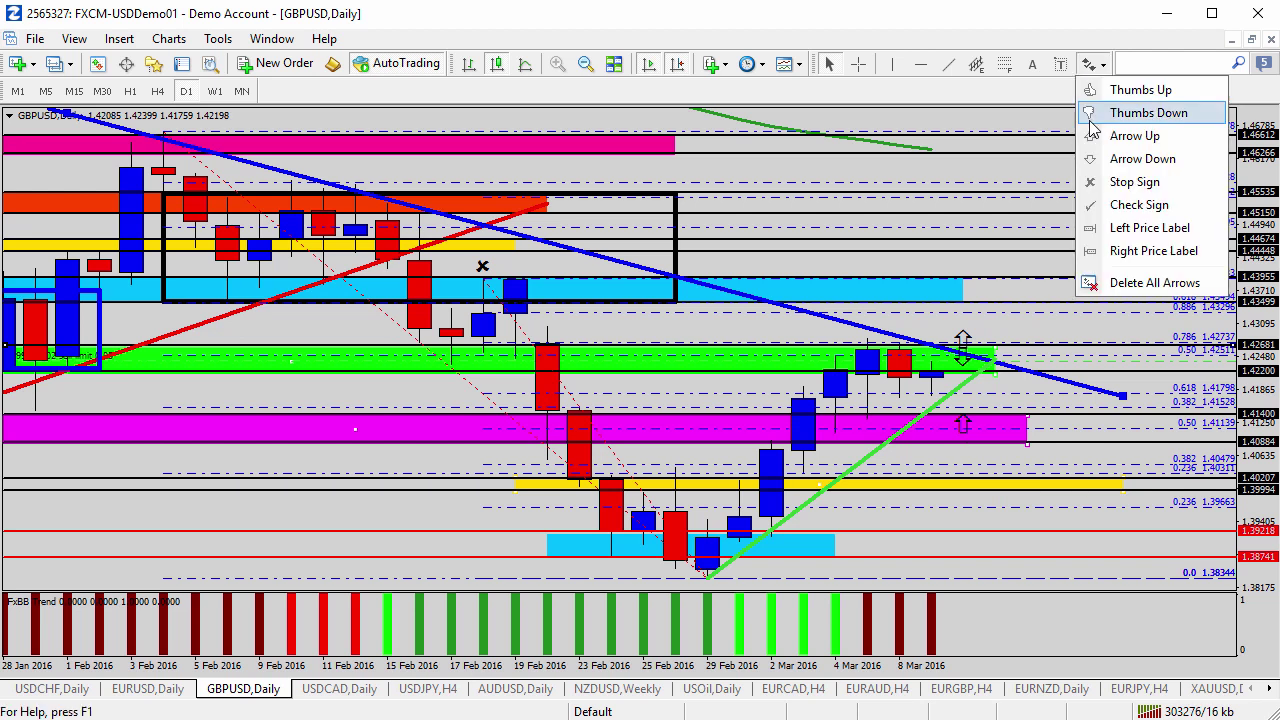
click(1120, 135)
click(962, 482)
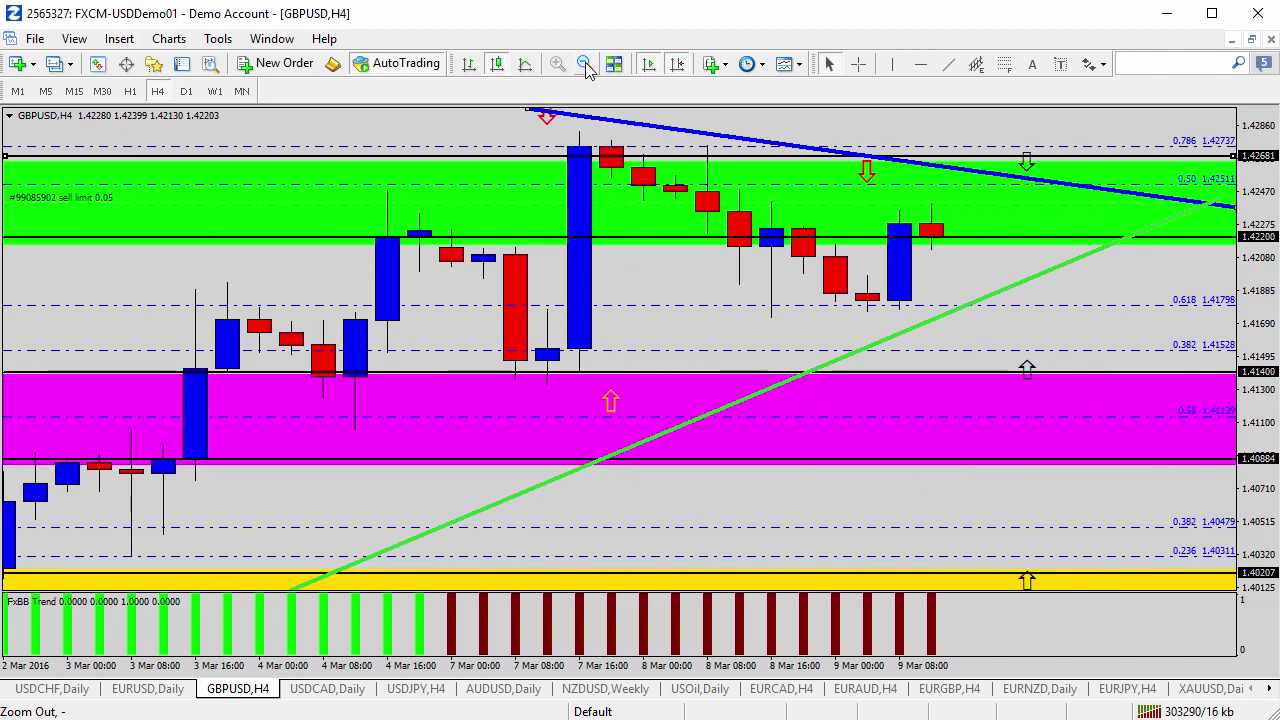
Step: View GBPUSD on the H4 timeframe and check the settings of its pending sell limit order
click(587, 65)
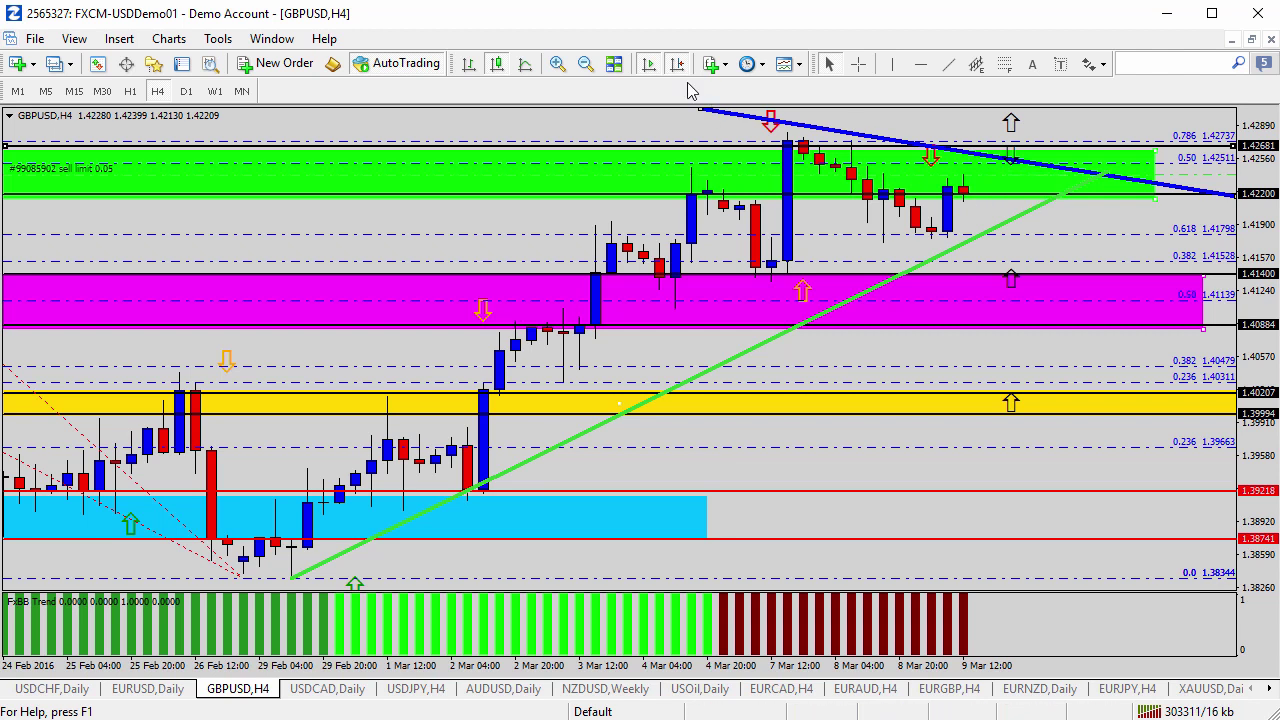
click(588, 65)
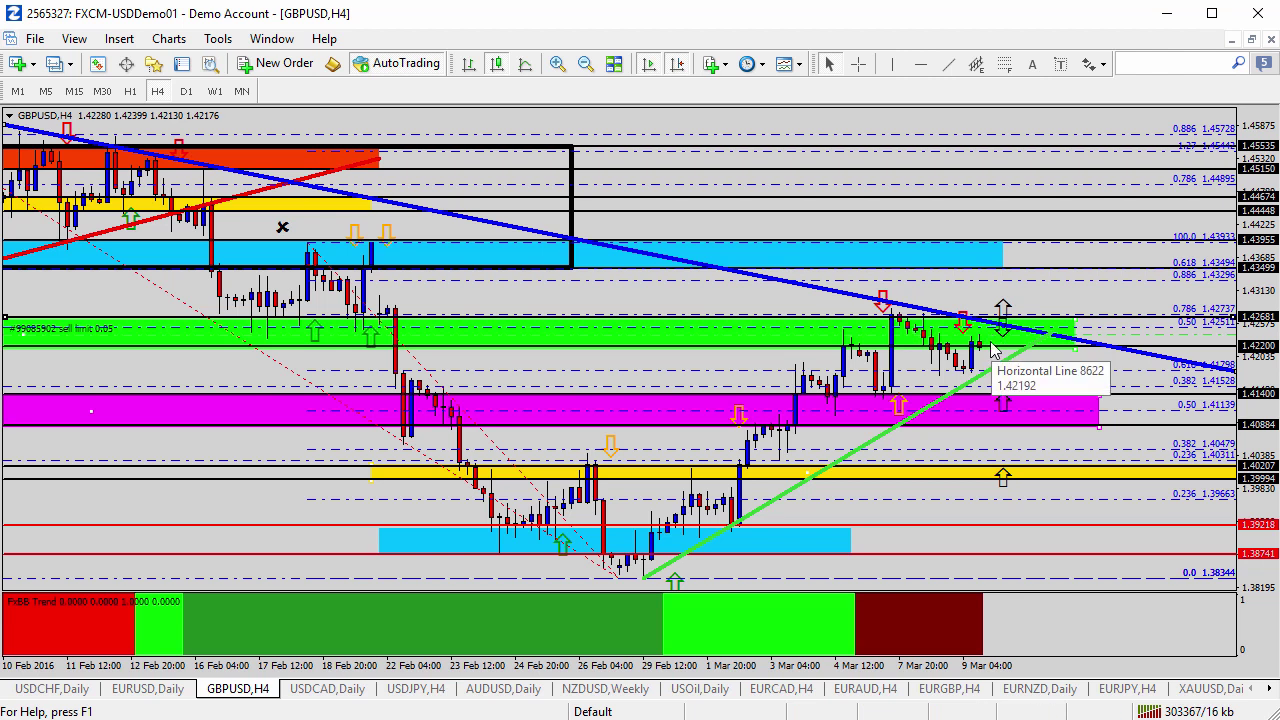
right_click(745, 338)
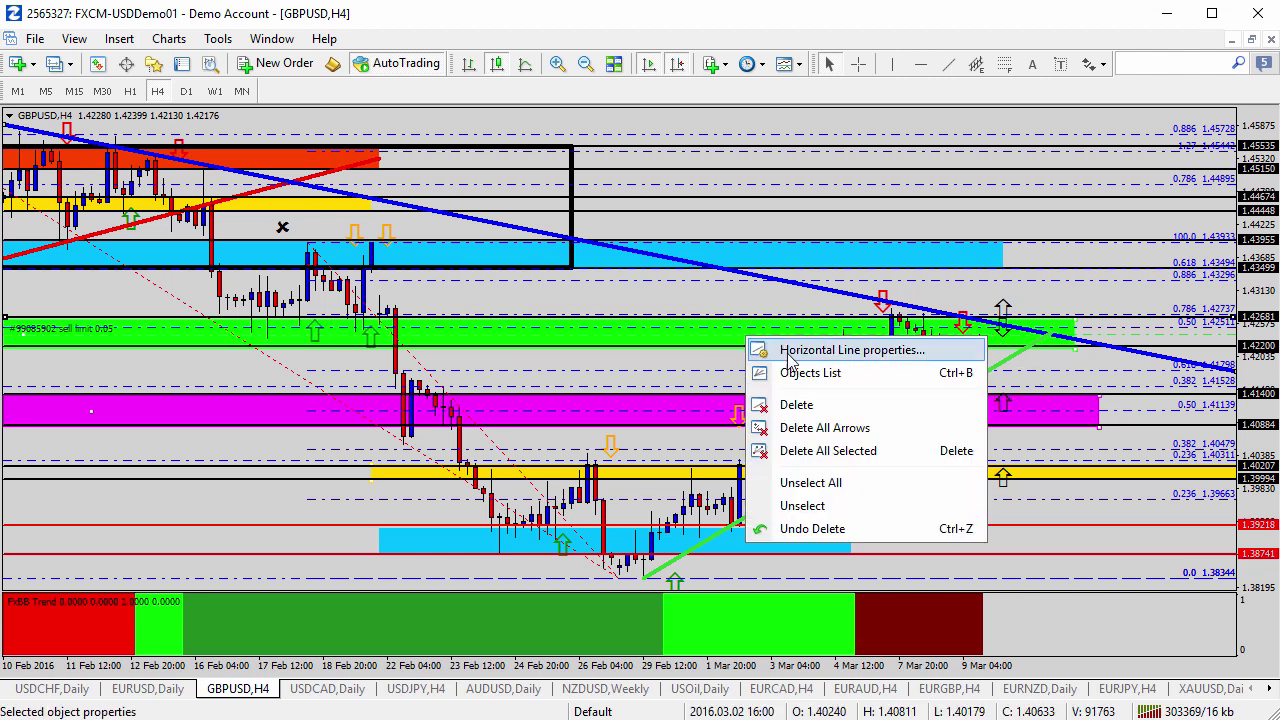
double_click(705, 333)
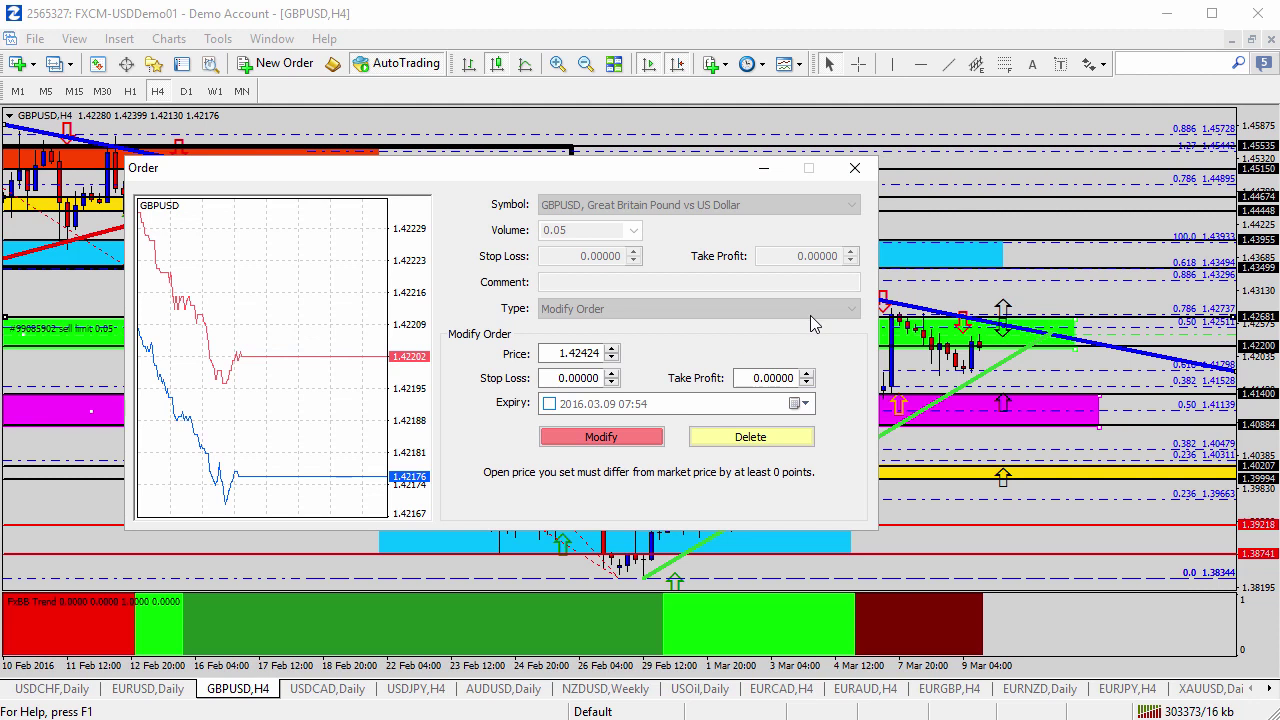
click(847, 174)
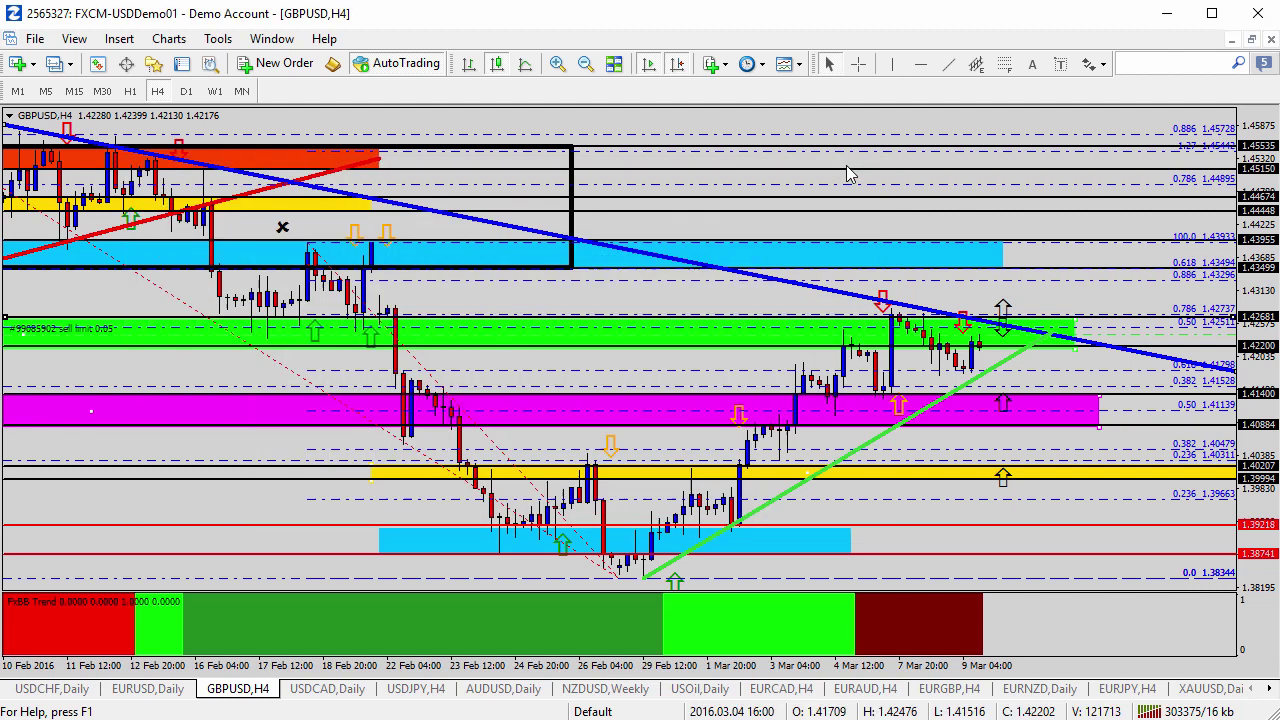